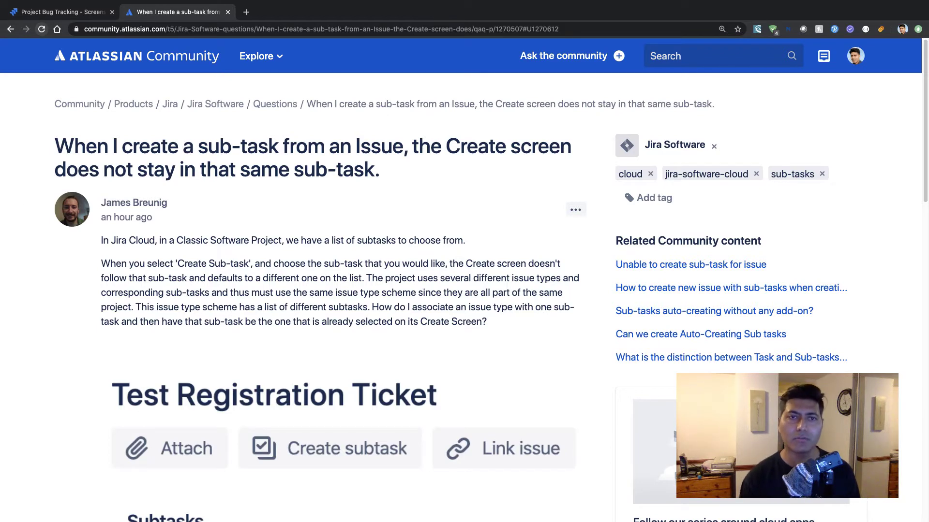
{"action": "scroll", "coordinate": [293, 251], "scroll_direction": "down", "scroll_amount": 3}
{"action": "scroll", "coordinate": [292, 251], "scroll_direction": "down", "scroll_amount": 2}
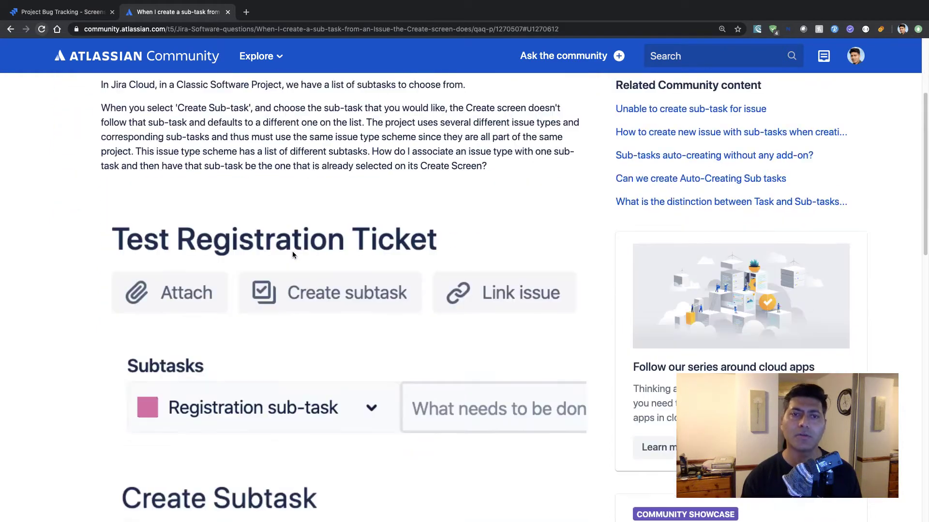
{"action": "scroll", "coordinate": [293, 251], "scroll_direction": "down", "scroll_amount": 3}
{"action": "scroll", "coordinate": [292, 251], "scroll_direction": "down", "scroll_amount": 1}
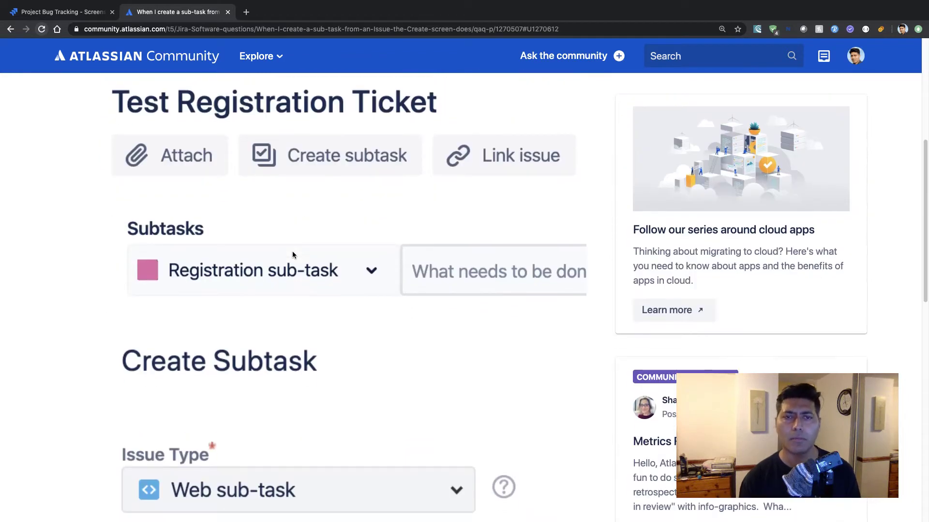
{"action": "scroll", "coordinate": [292, 251], "scroll_direction": "down", "scroll_amount": 4}
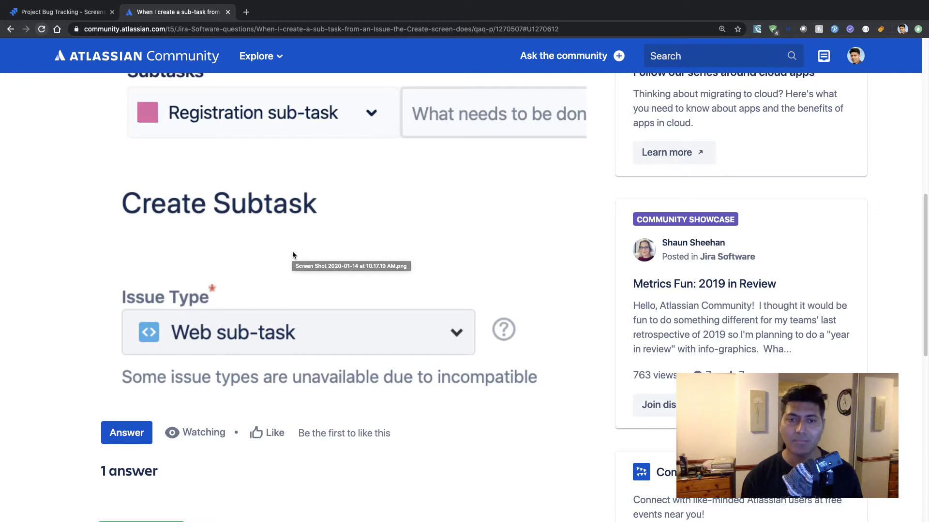
{"action": "scroll", "coordinate": [292, 251], "scroll_direction": "up", "scroll_amount": 5}
{"action": "scroll", "coordinate": [293, 251], "scroll_direction": "up", "scroll_amount": 5}
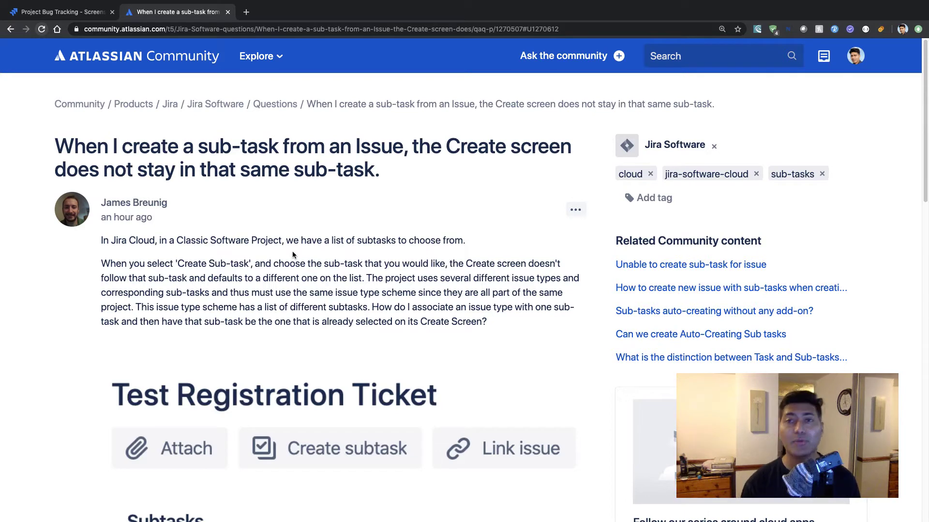
Show the Bug Tracking project's Screens page and highlight the '...use this screen scheme' heading
{"action": "key", "text": "ctrl+Tab"}
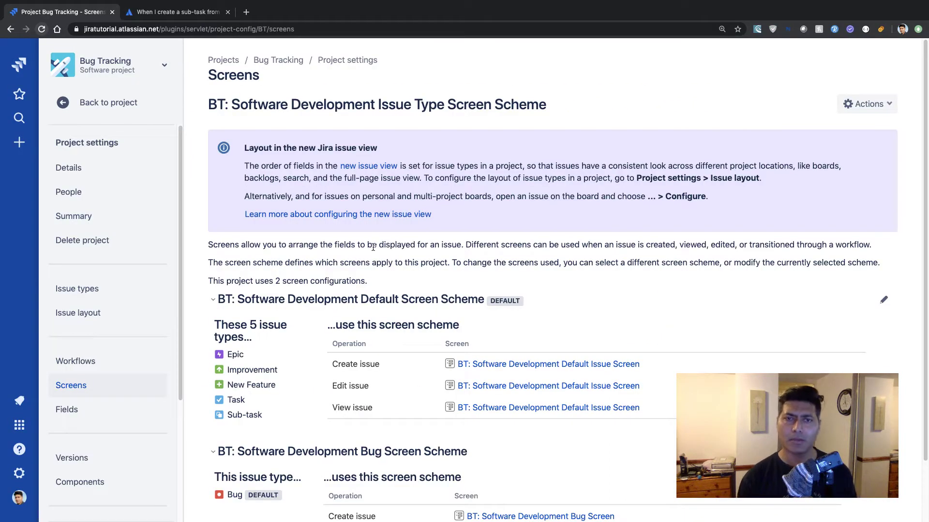
{"action": "scroll", "coordinate": [374, 250], "scroll_direction": "down", "scroll_amount": 2}
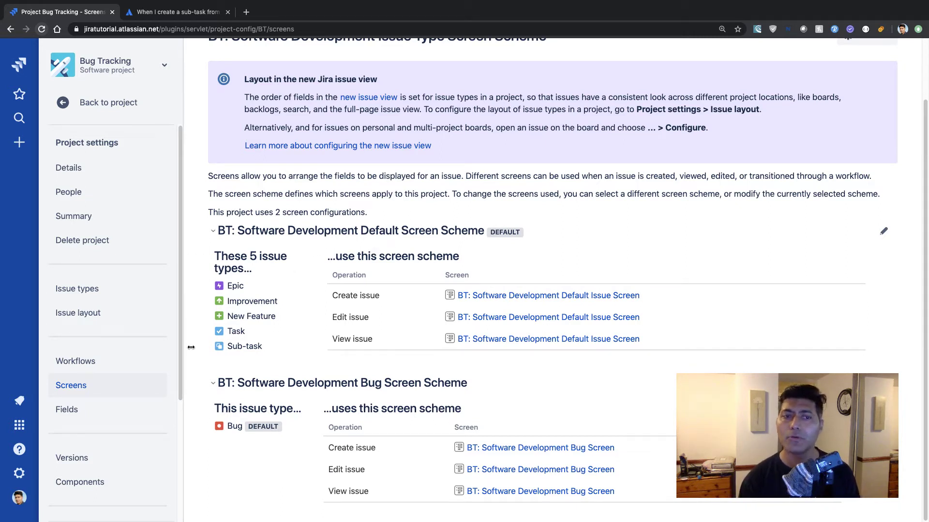
{"action": "left_click", "coordinate": [102, 392]}
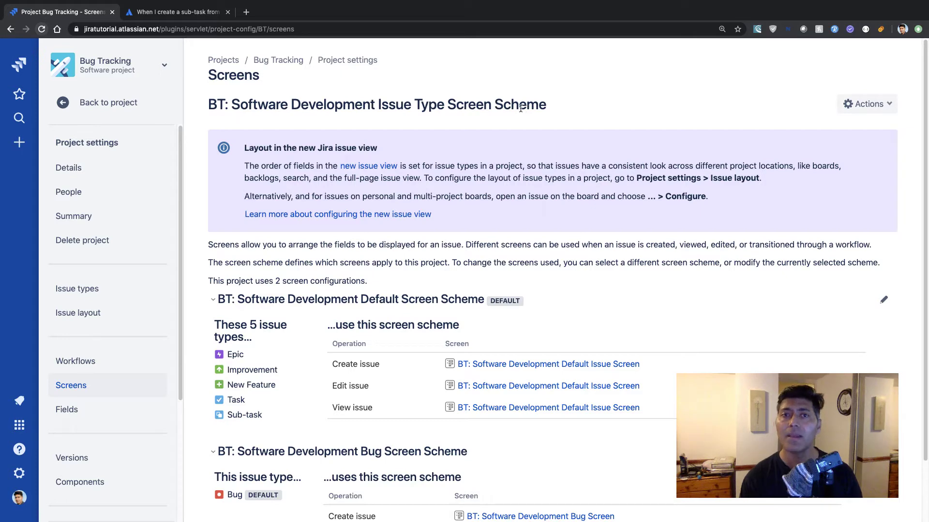
{"action": "scroll", "coordinate": [519, 109], "scroll_direction": "down", "scroll_amount": 1}
{"action": "scroll", "coordinate": [518, 111], "scroll_direction": "up", "scroll_amount": 1}
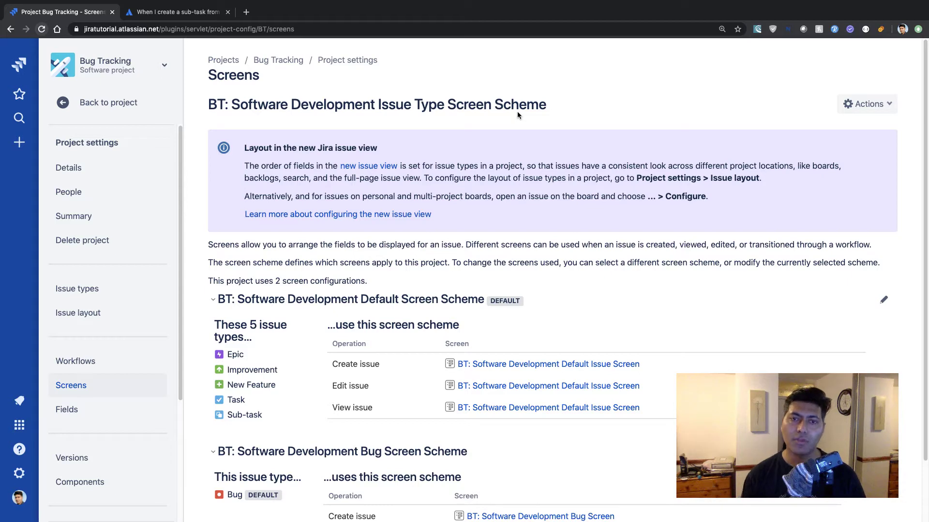
{"action": "scroll", "coordinate": [515, 123], "scroll_direction": "down", "scroll_amount": 1}
{"action": "scroll", "coordinate": [500, 156], "scroll_direction": "down", "scroll_amount": 2}
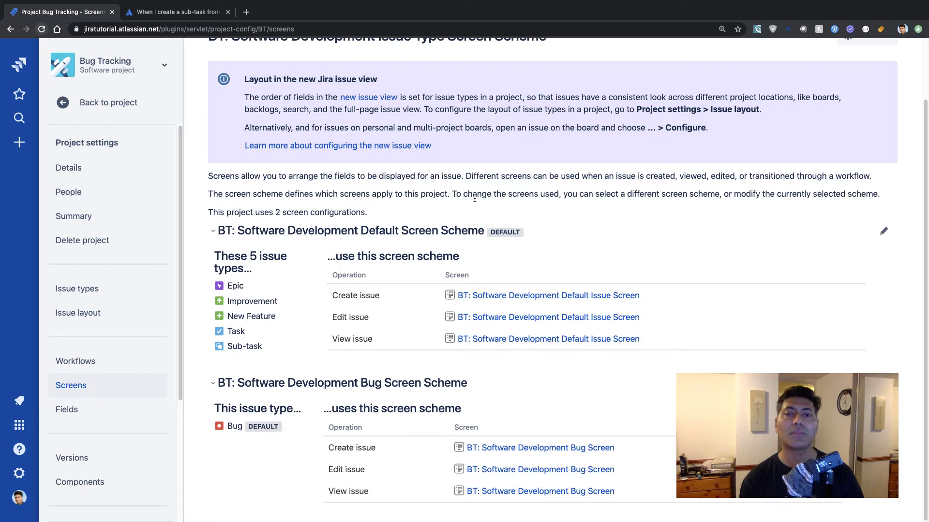
{"action": "triple_click", "coordinate": [400, 257]}
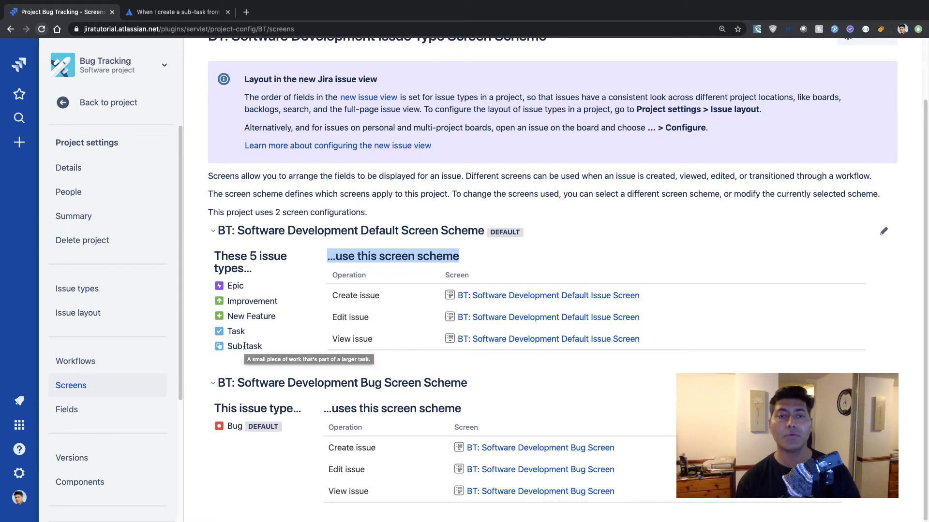
Highlight the Create issue and View issue operations, then the Improvement and Bug issue types
{"action": "double_click", "coordinate": [346, 296]}
{"action": "triple_click", "coordinate": [356, 296]}
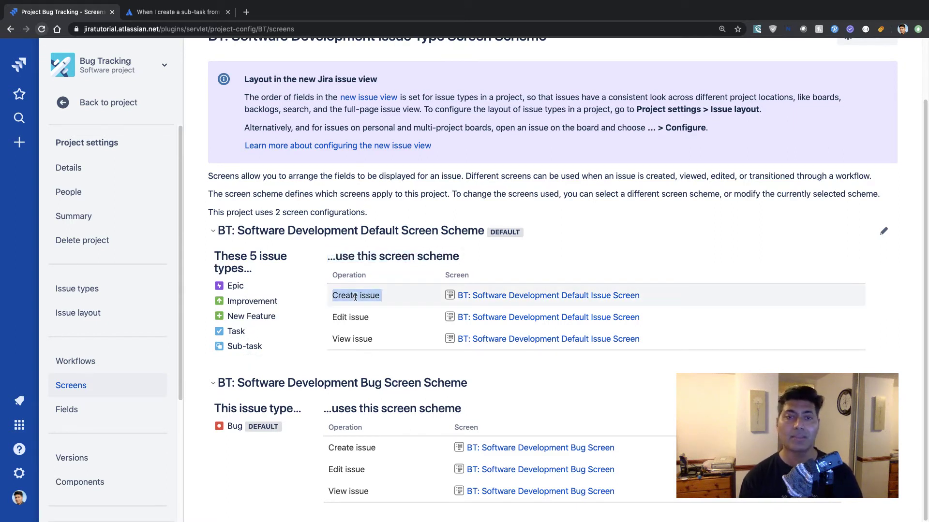
{"action": "left_click", "coordinate": [348, 317]}
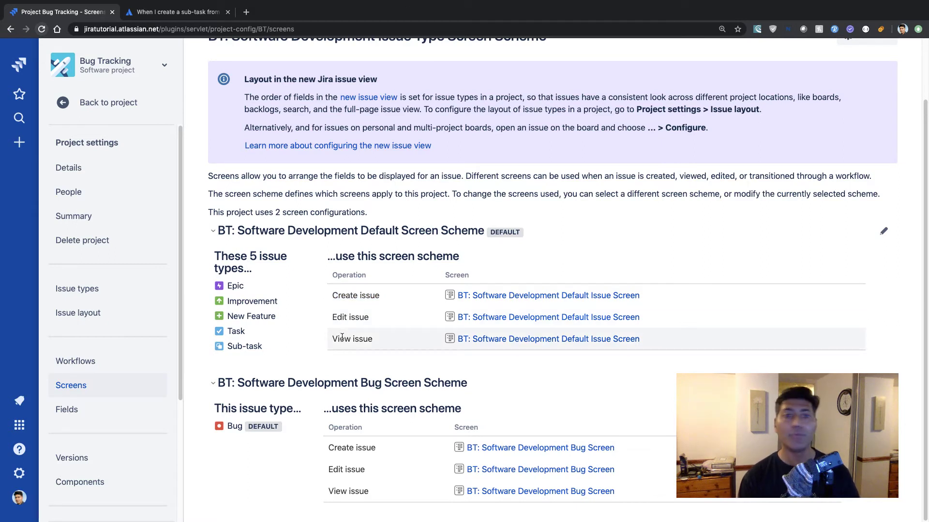
{"action": "double_click", "coordinate": [343, 340]}
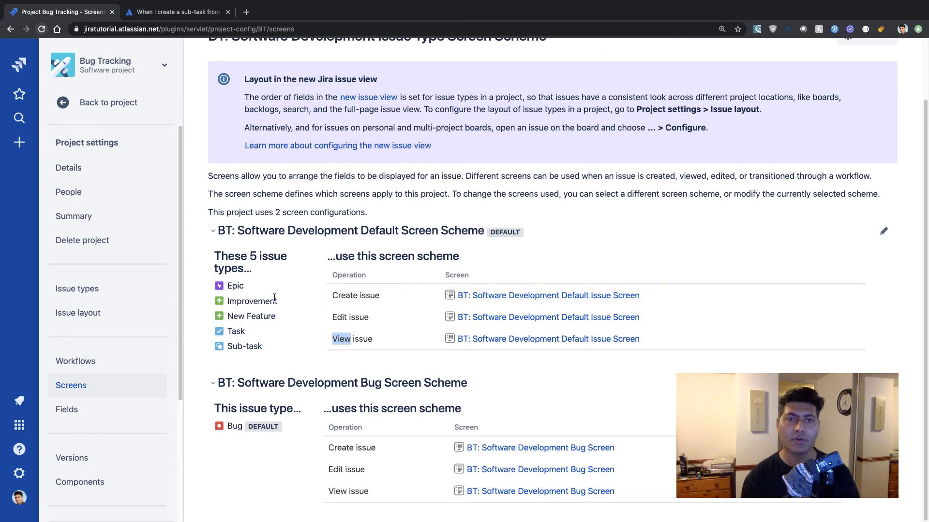
{"action": "double_click", "coordinate": [248, 301]}
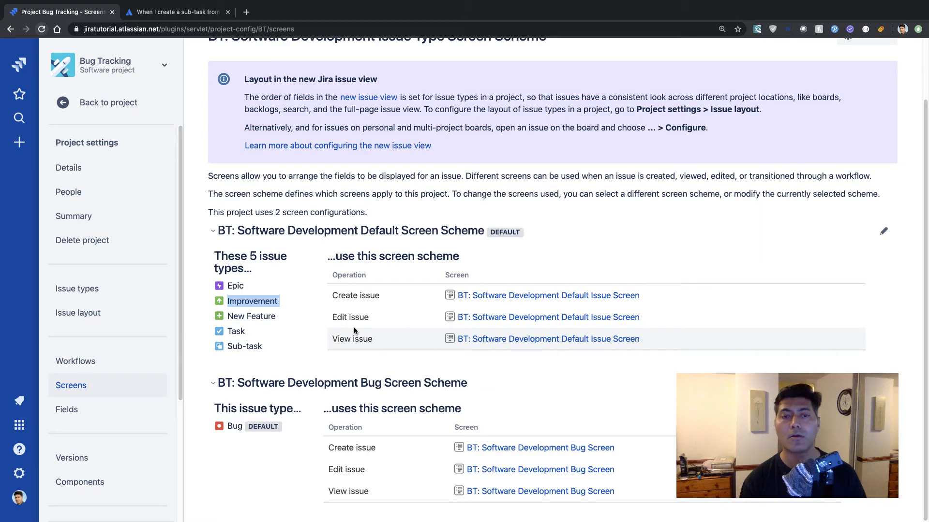
{"action": "double_click", "coordinate": [235, 427]}
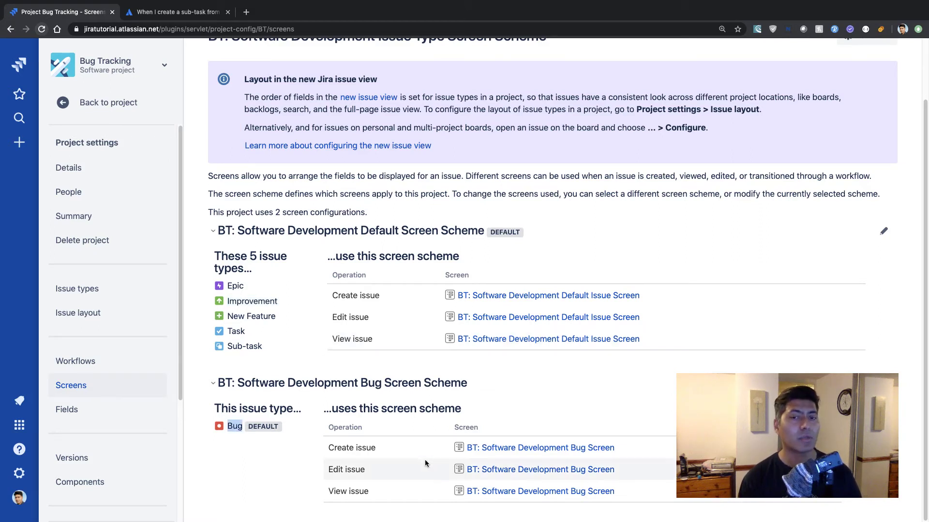
Open the BT: Software Development Bug Screen link in a new tab
{"action": "right_click", "coordinate": [568, 452]}
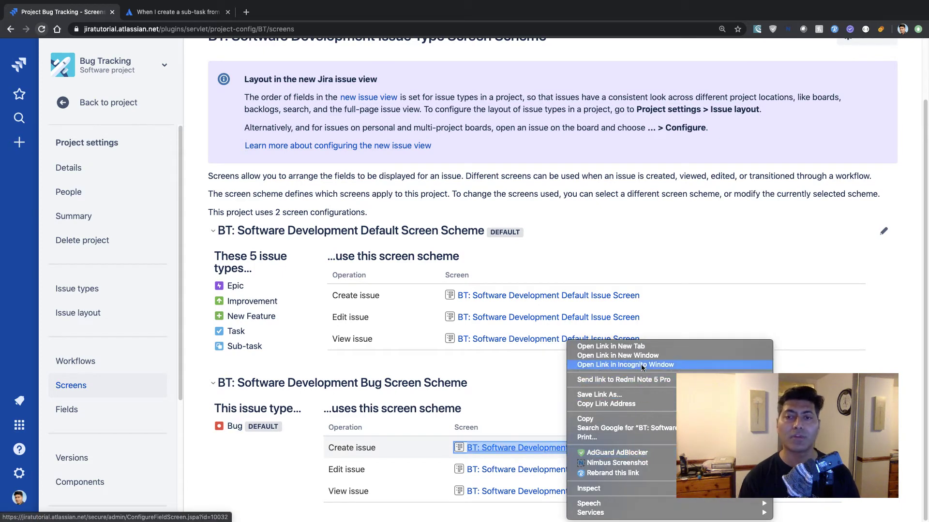
{"action": "left_click", "coordinate": [643, 349]}
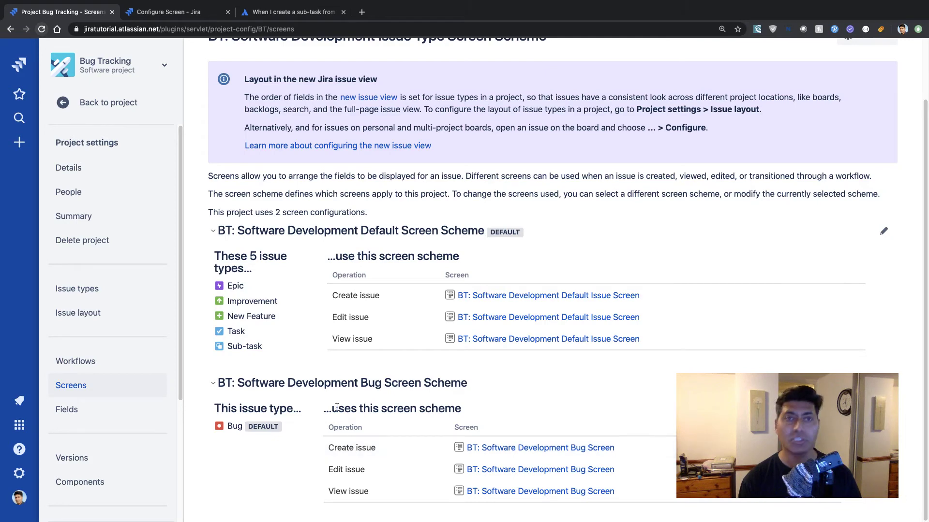
Review the Bug Screen's configuration page and highlight the sentence naming the screen
{"action": "left_click", "coordinate": [178, 13]}
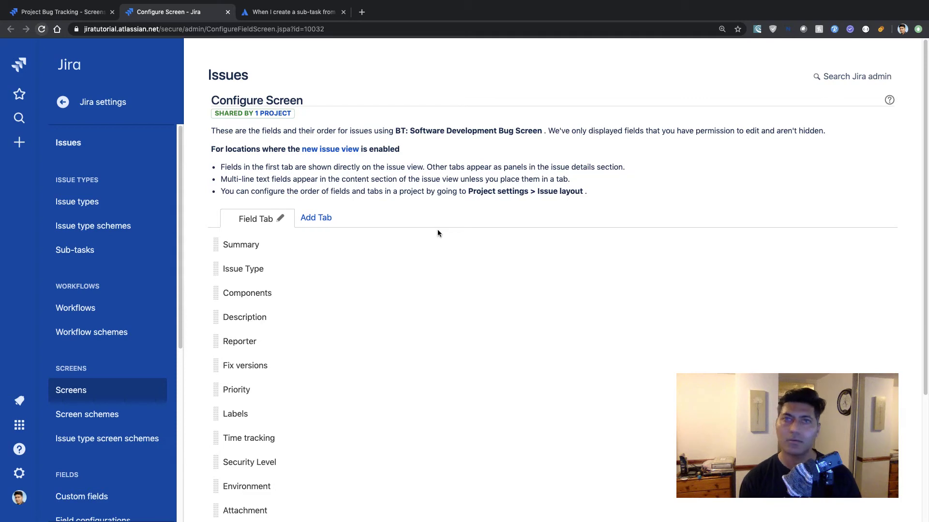
{"action": "scroll", "coordinate": [437, 229], "scroll_direction": "down", "scroll_amount": 2}
{"action": "scroll", "coordinate": [438, 229], "scroll_direction": "down", "scroll_amount": 3}
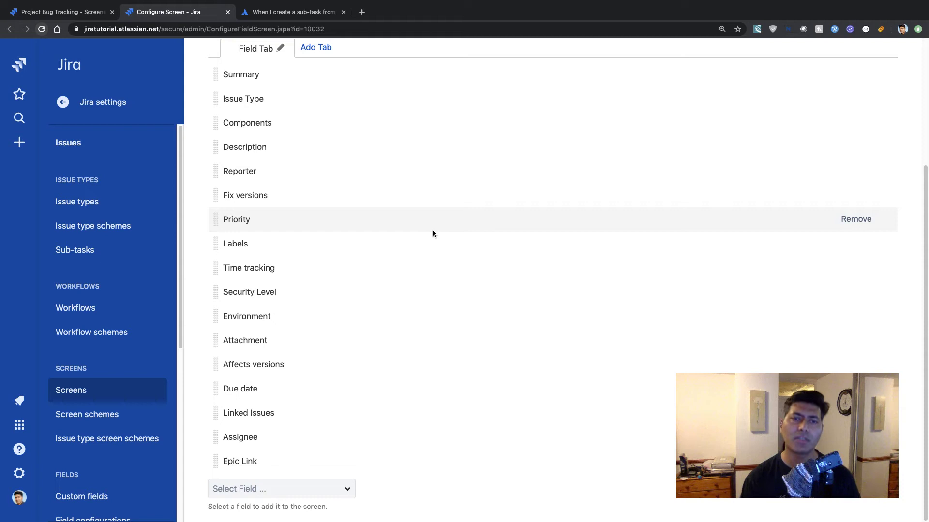
{"action": "scroll", "coordinate": [433, 230], "scroll_direction": "up", "scroll_amount": 2}
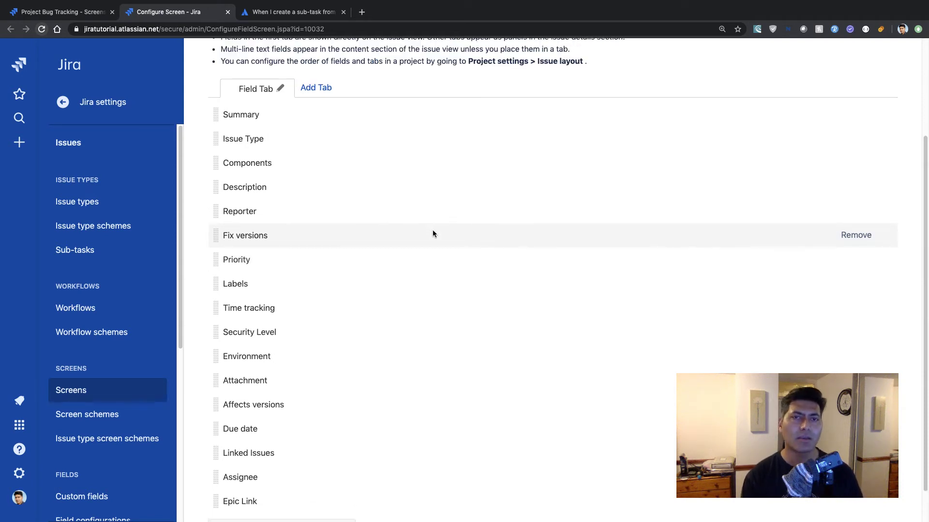
{"action": "scroll", "coordinate": [432, 230], "scroll_direction": "up", "scroll_amount": 2}
{"action": "scroll", "coordinate": [431, 232], "scroll_direction": "down", "scroll_amount": 3}
{"action": "mouse_move", "coordinate": [430, 240]}
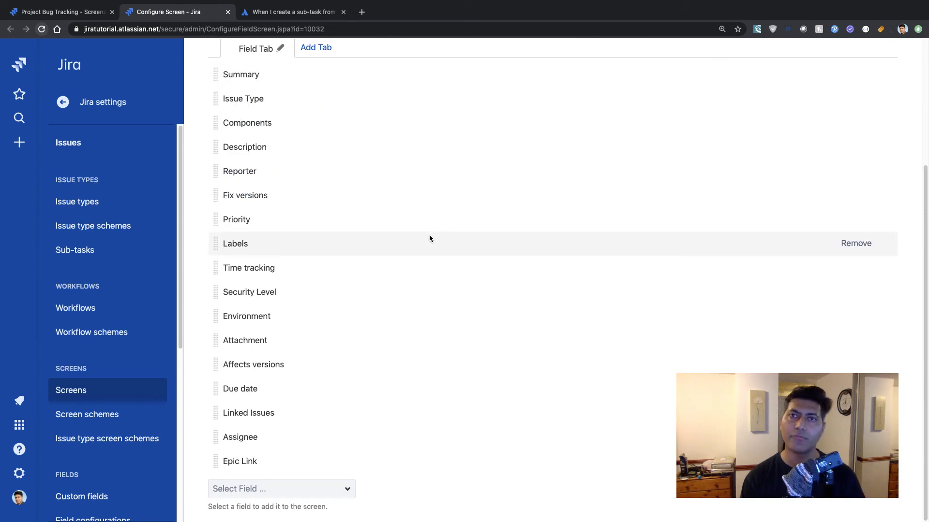
{"action": "scroll", "coordinate": [429, 235], "scroll_direction": "up", "scroll_amount": 5}
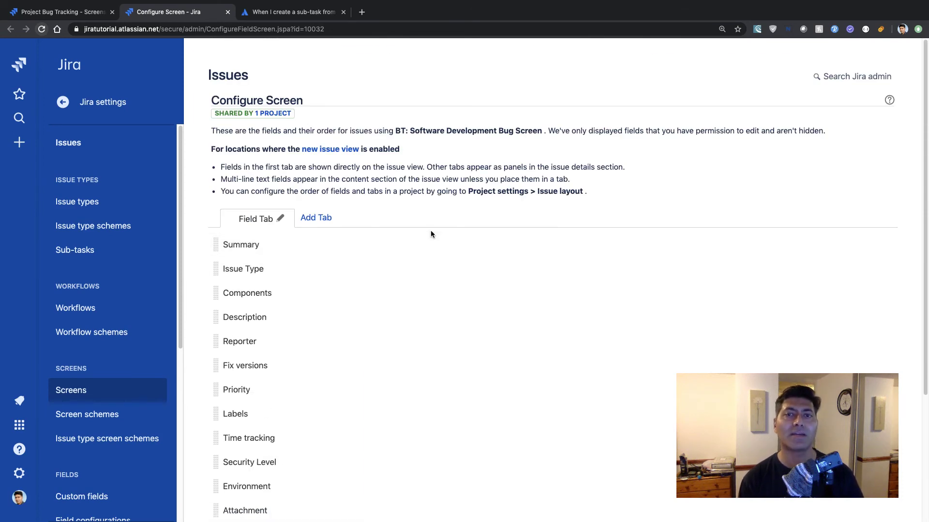
{"action": "triple_click", "coordinate": [505, 130]}
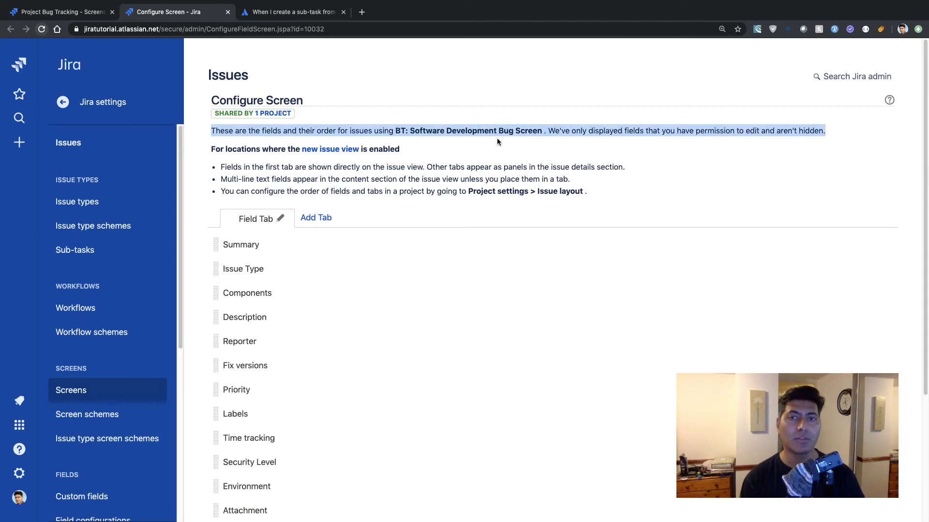
{"action": "scroll", "coordinate": [498, 140], "scroll_direction": "down", "scroll_amount": 3}
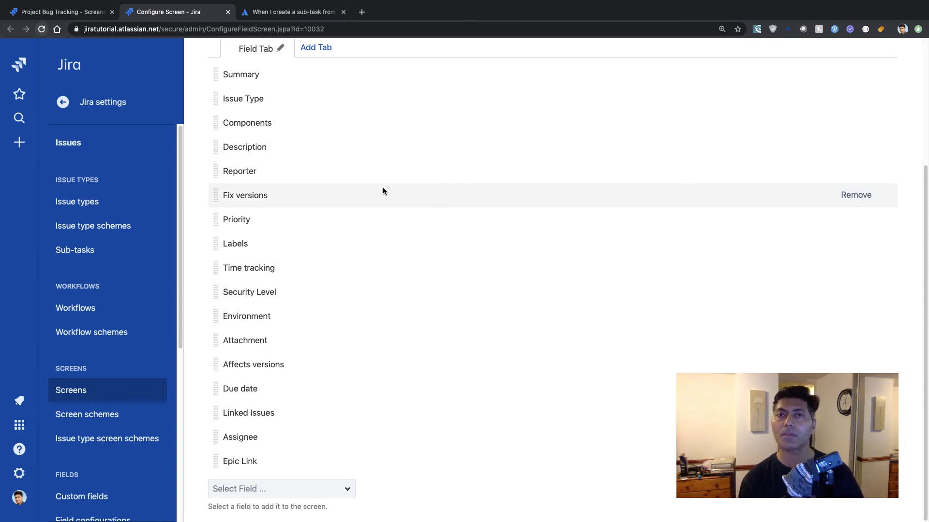
Highlight Sub-task on the project Screens page, then return to the community question
{"action": "left_click", "coordinate": [71, 12]}
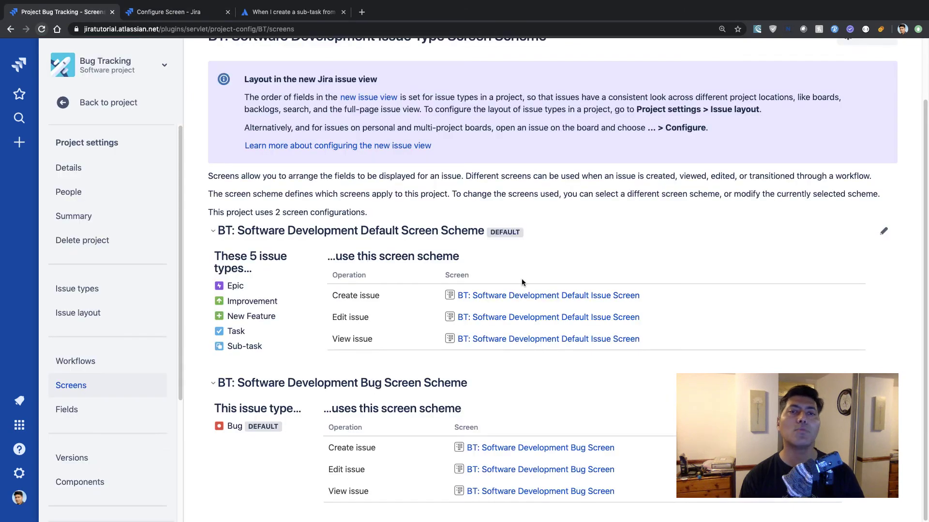
{"action": "scroll", "coordinate": [522, 279], "scroll_direction": "up", "scroll_amount": 3}
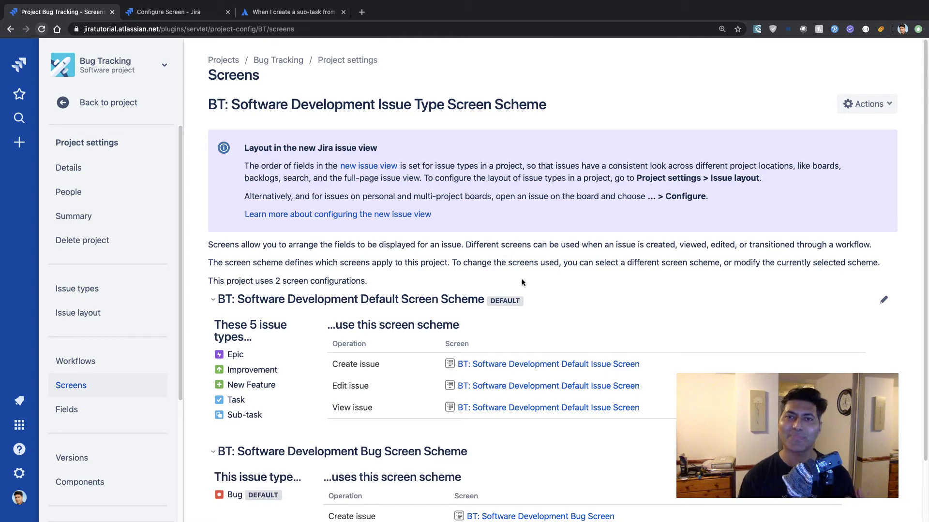
{"action": "scroll", "coordinate": [522, 279], "scroll_direction": "down", "scroll_amount": 1}
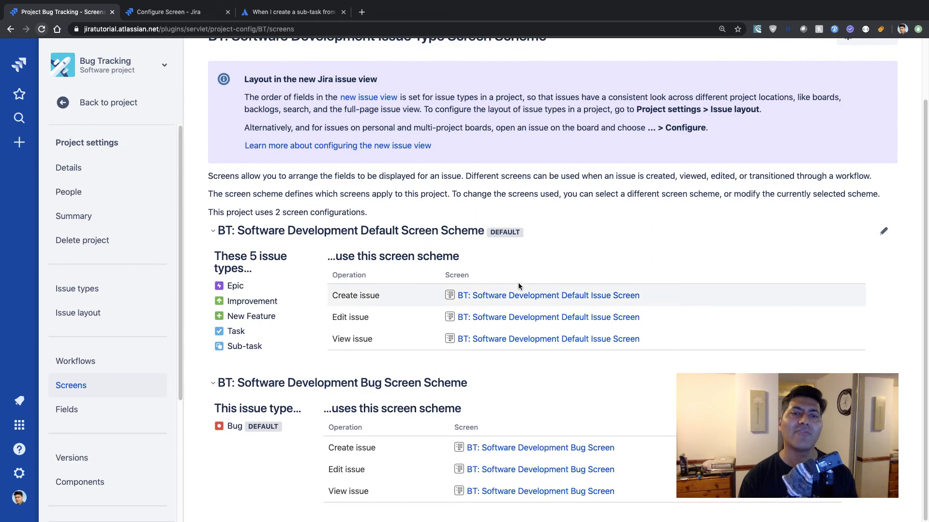
{"action": "left_click_drag", "start_coordinate": [263, 347], "coordinate": [226, 346]}
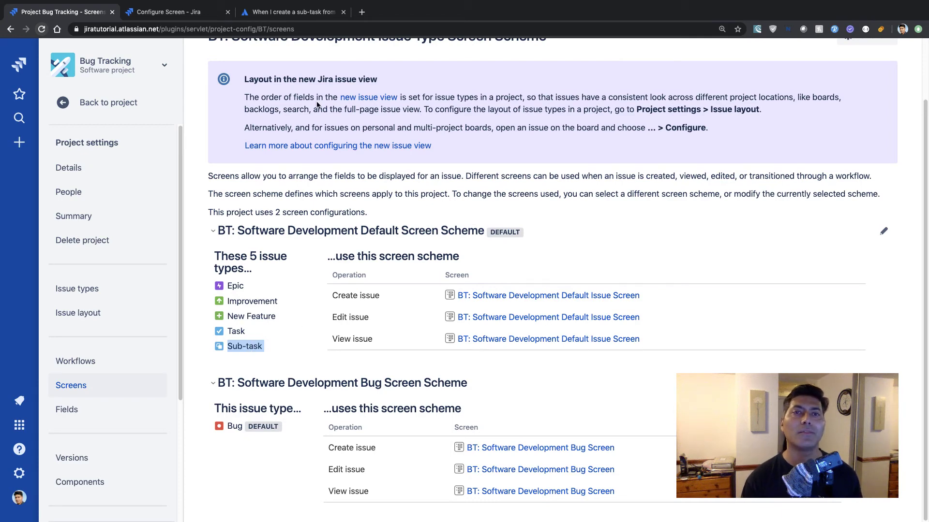
{"action": "left_click", "coordinate": [304, 14]}
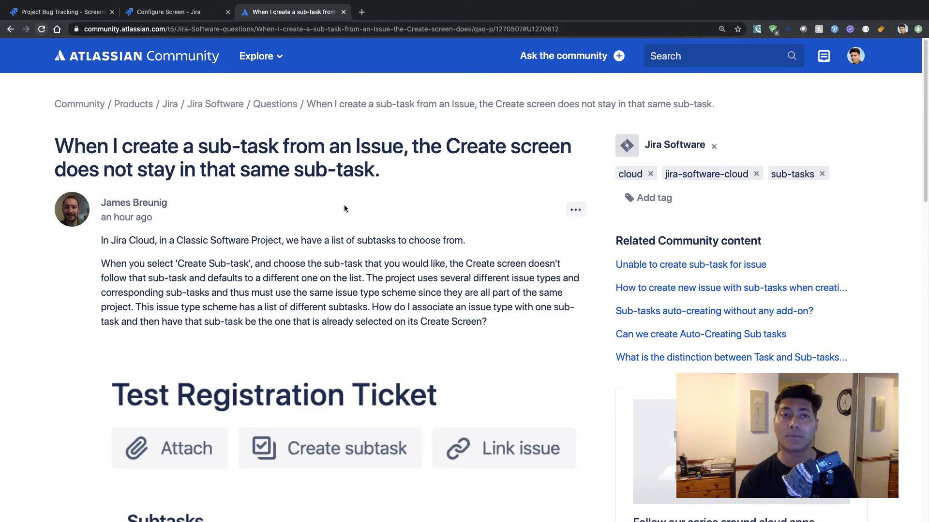
Switch back to the Project Bug Tracking tab with the Screens settings
{"action": "left_click", "coordinate": [75, 13]}
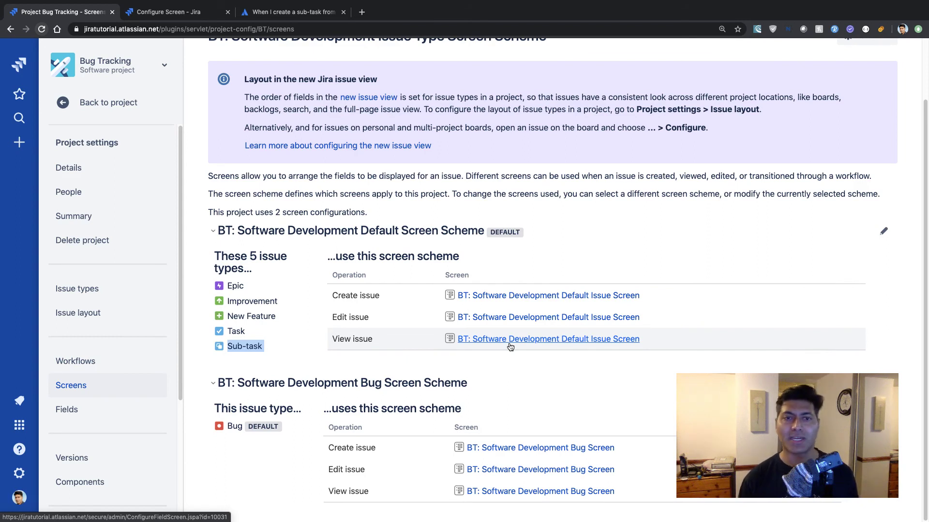
{"action": "left_click", "coordinate": [241, 348]}
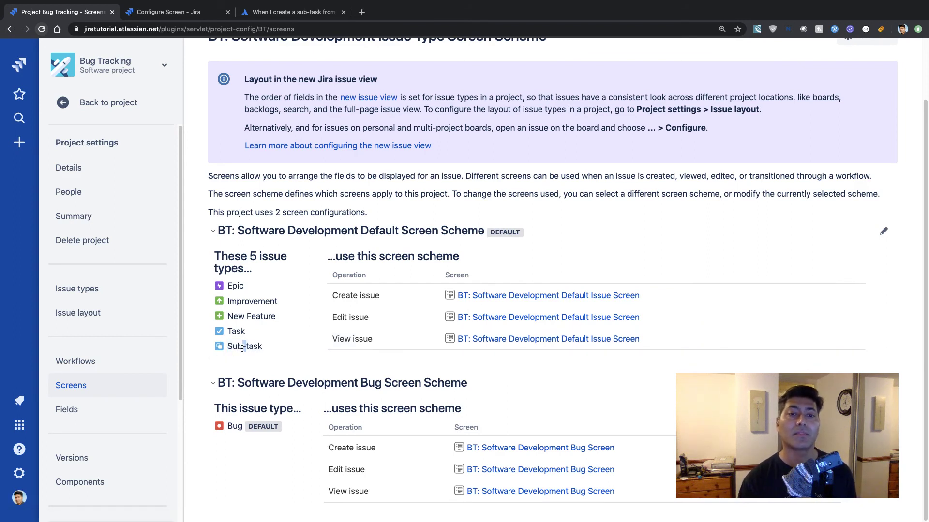